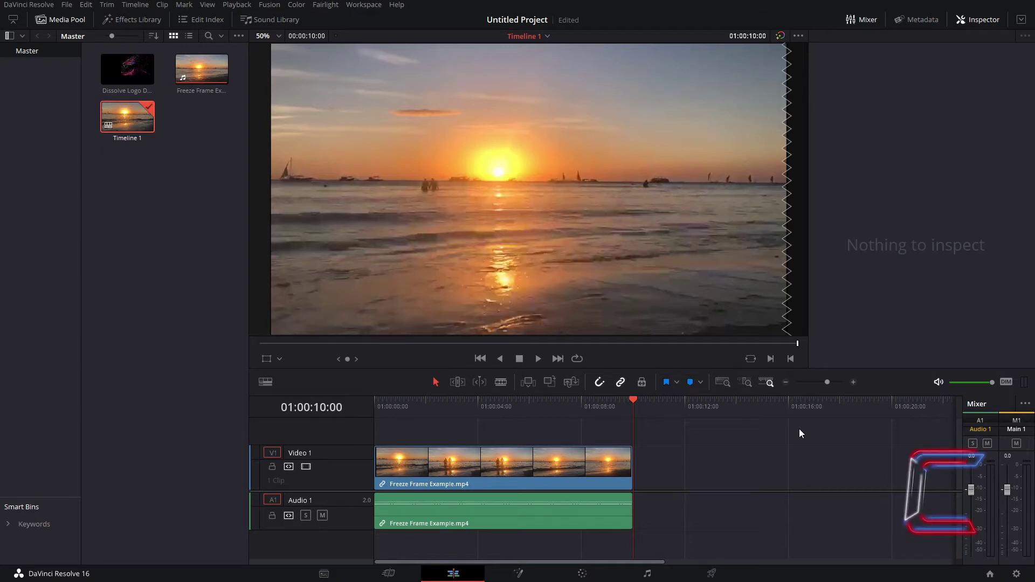
Step: On the Edit page, drag the linked Freeze Frame Example.mp4 video and audio to show they move together
click(162, 4)
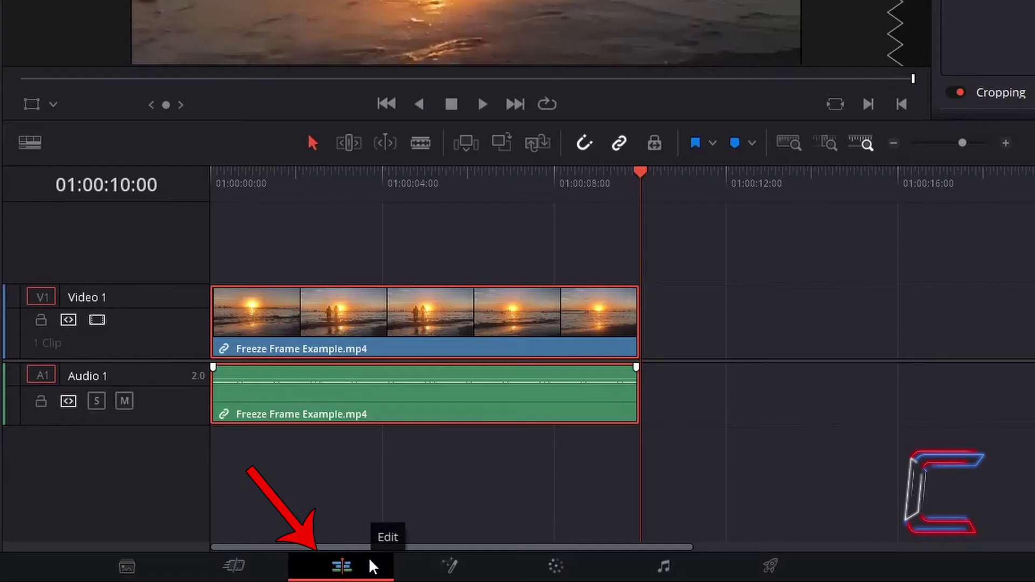
click(687, 249)
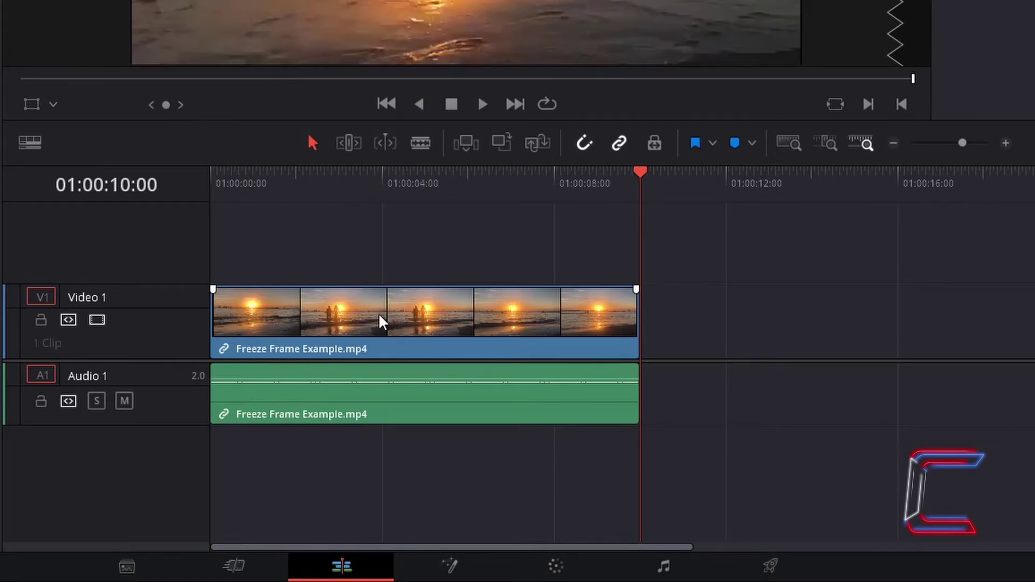
click(397, 317)
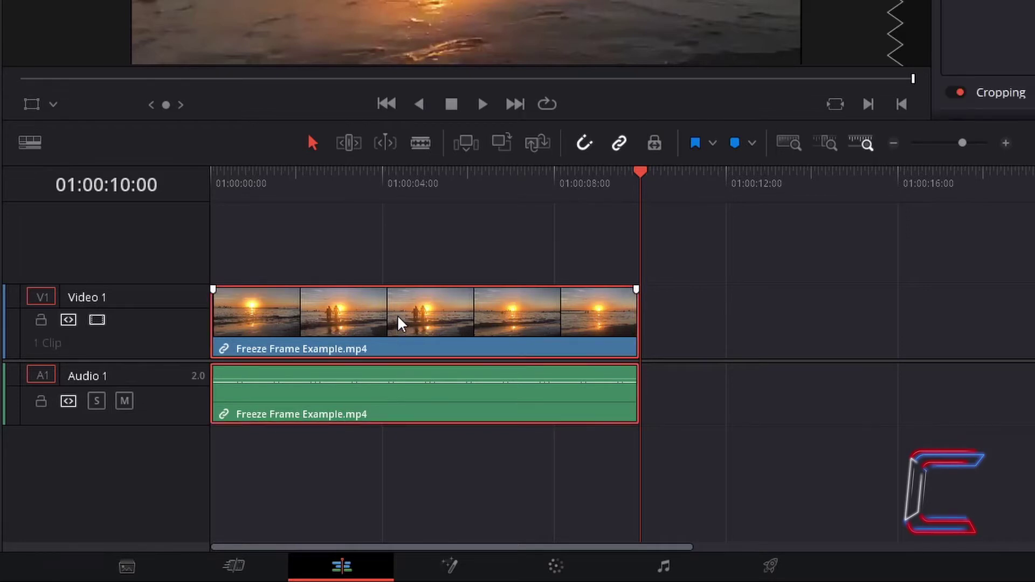
mouse_move(397, 318)
mouse_down()
mouse_move(469, 345)
mouse_move(608, 358)
mouse_move(407, 337)
mouse_move(417, 291)
mouse_move(406, 283)
mouse_move(400, 306)
mouse_move(402, 269)
mouse_move(400, 324)
mouse_up()
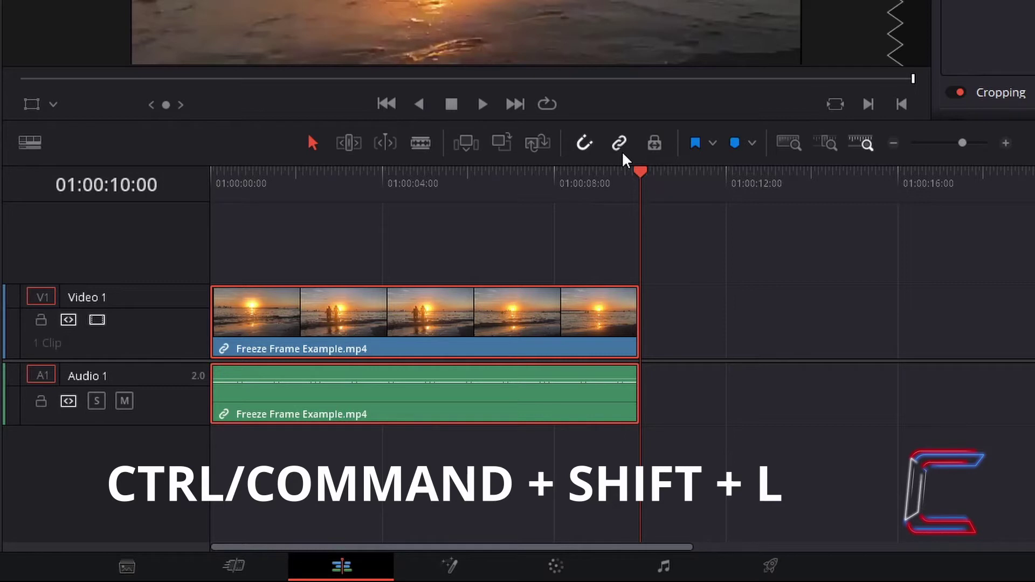
Step: Slide only the Video 1 clip about +01:10 later than its audio
click(670, 301)
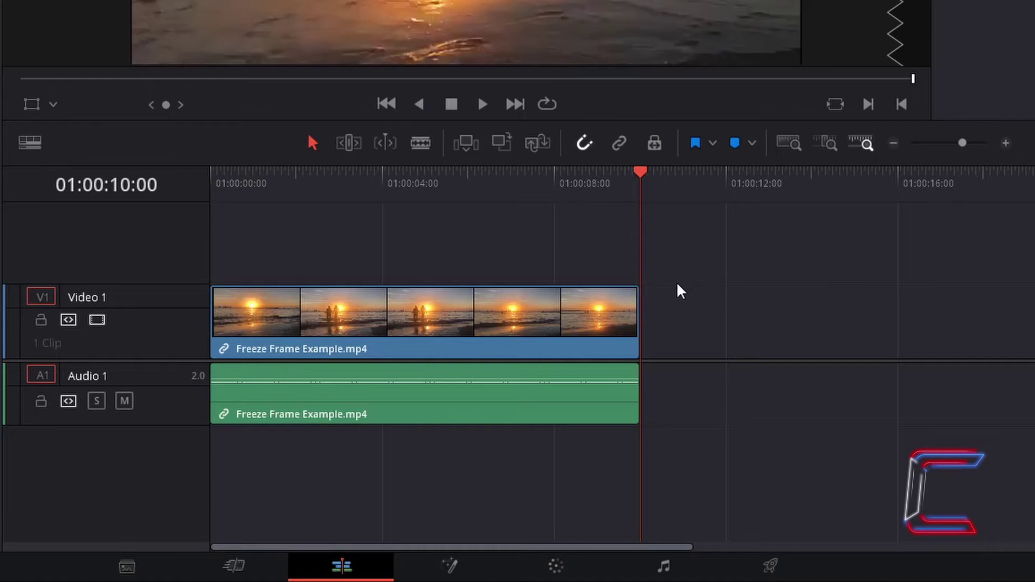
click(483, 305)
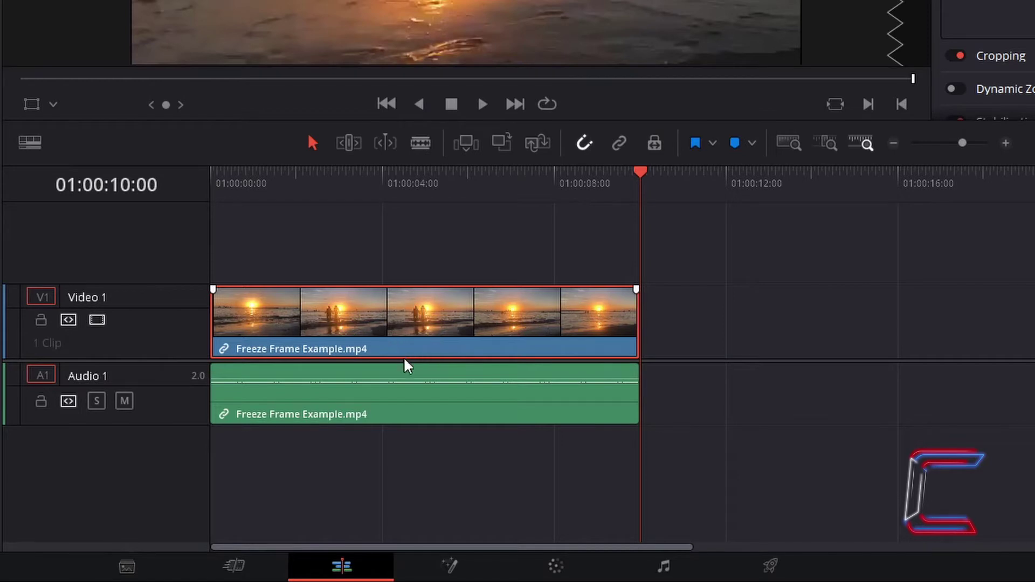
drag(395, 337, 454, 334)
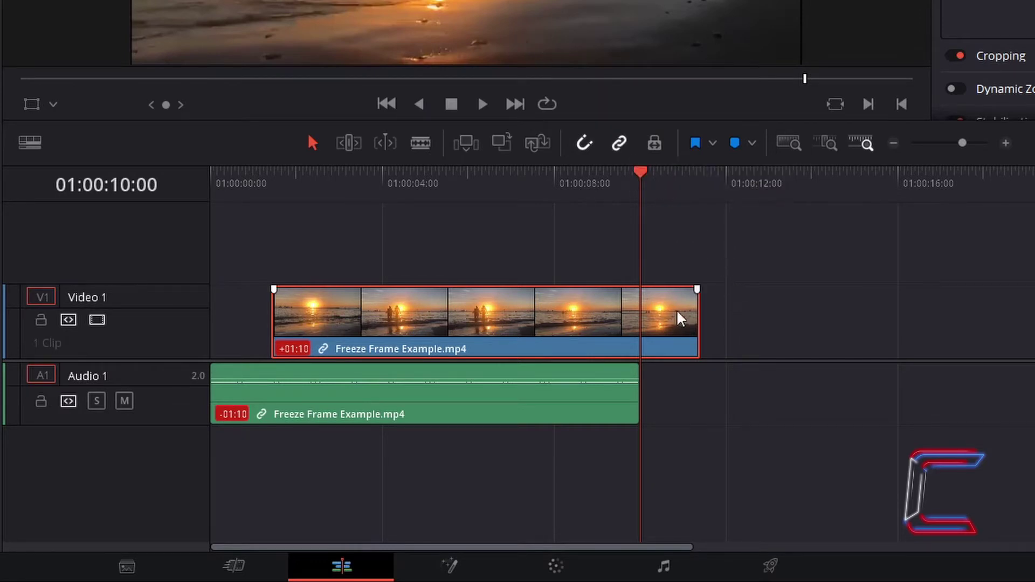
Step: Drag the audio clip with its linked video to show both move together, then return them
click(747, 329)
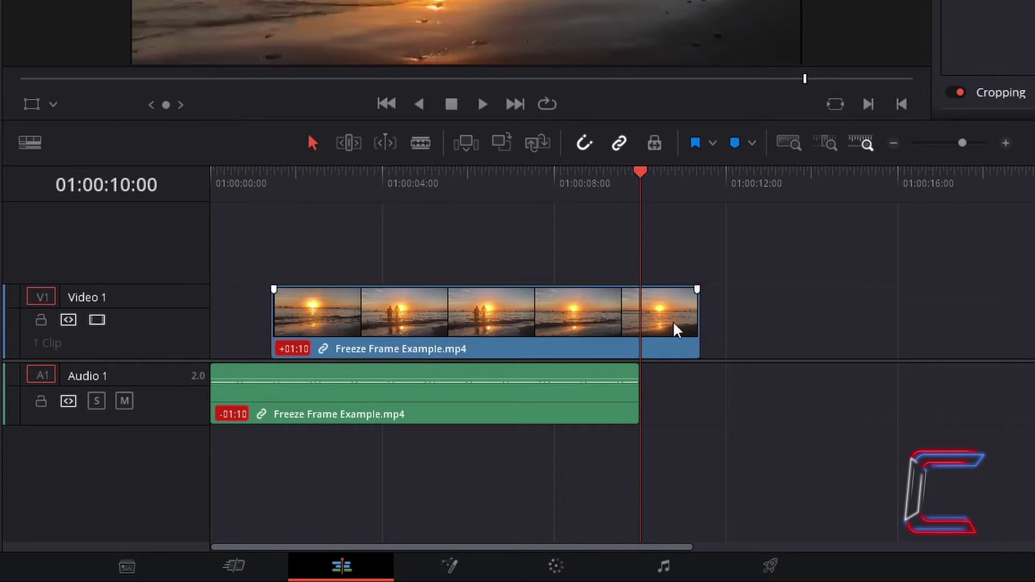
click(571, 412)
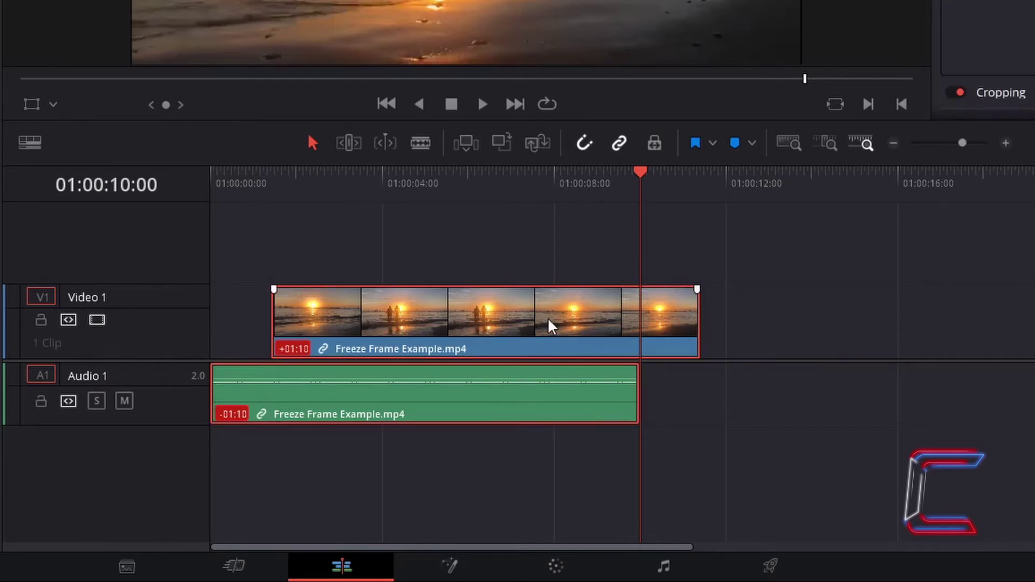
drag(548, 318, 563, 342)
Step: Blade the Video 1 clip at 01:00:05:12 and once more, making three pieces
click(514, 251)
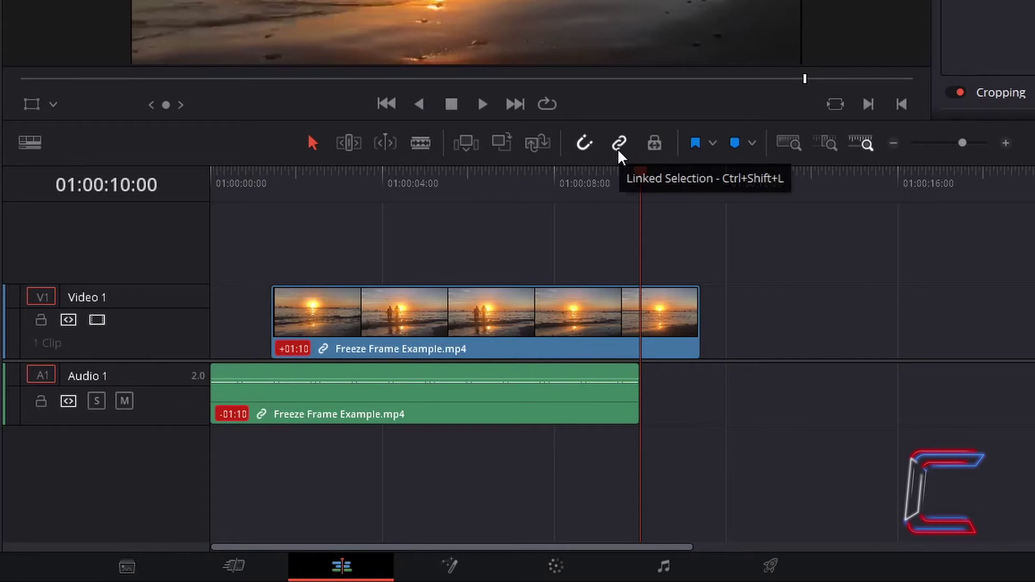
click(423, 147)
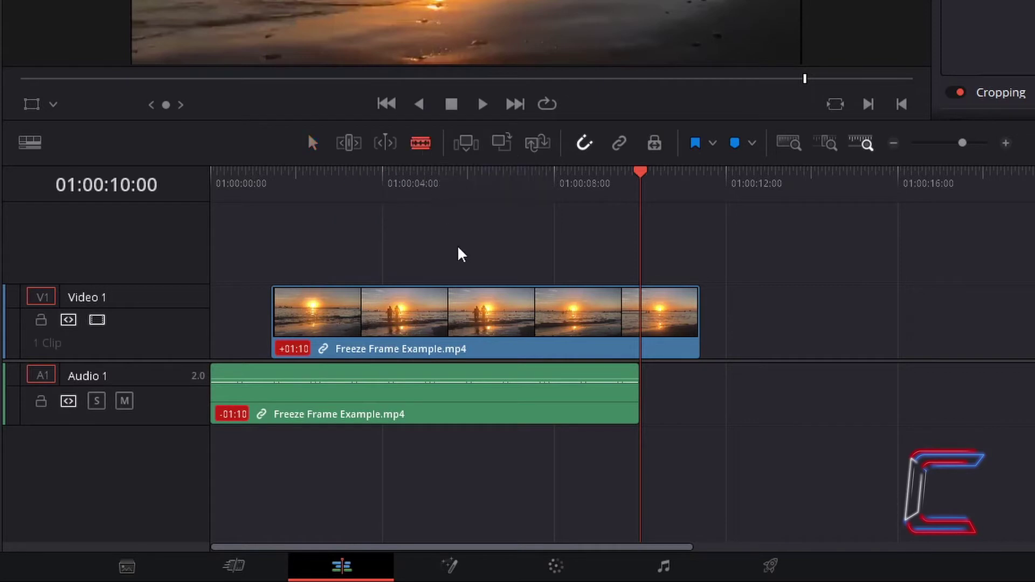
click(447, 310)
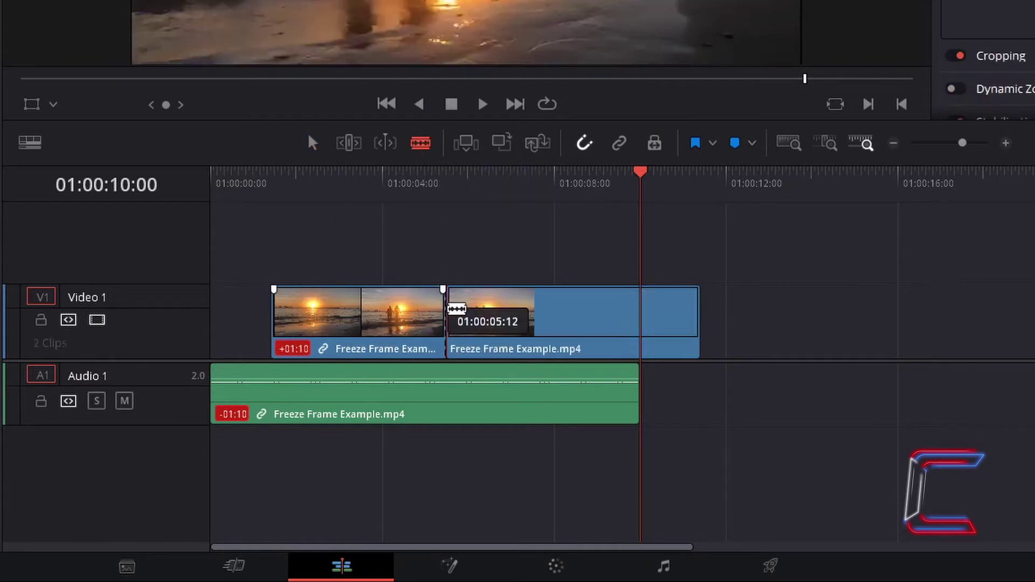
click(535, 312)
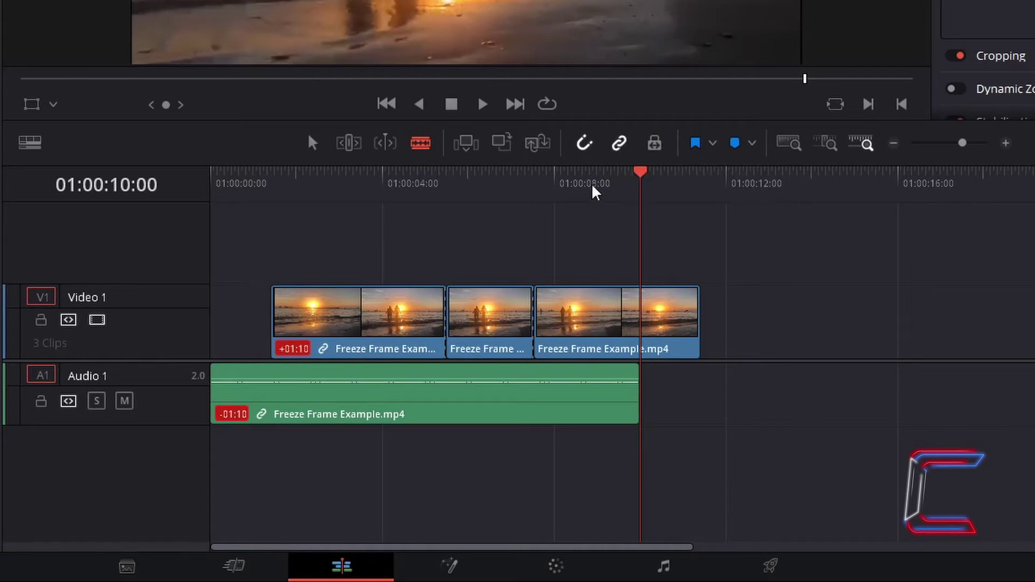
Step: Return to Selection Mode and select the middle and third video pieces
click(314, 144)
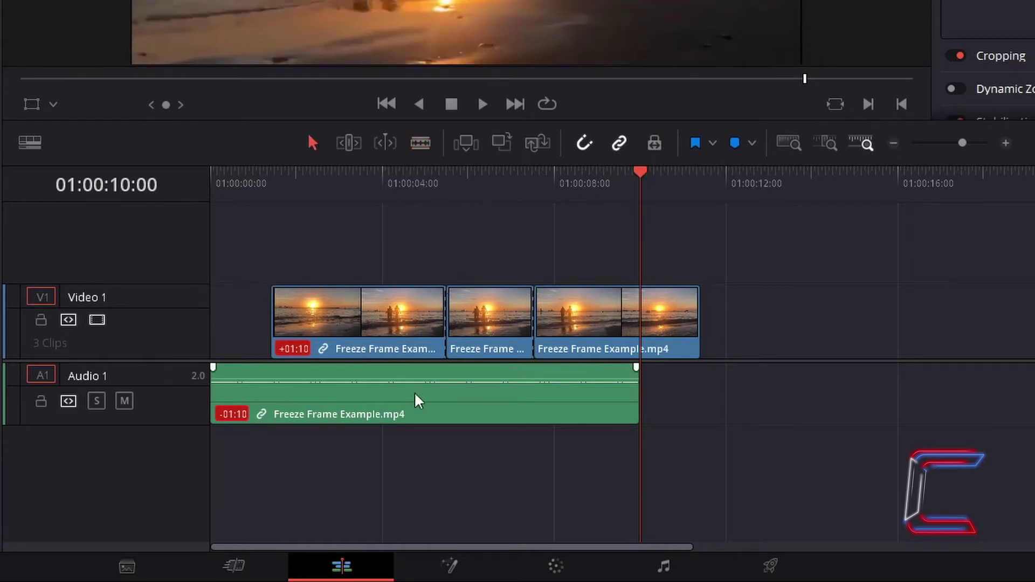
click(467, 326)
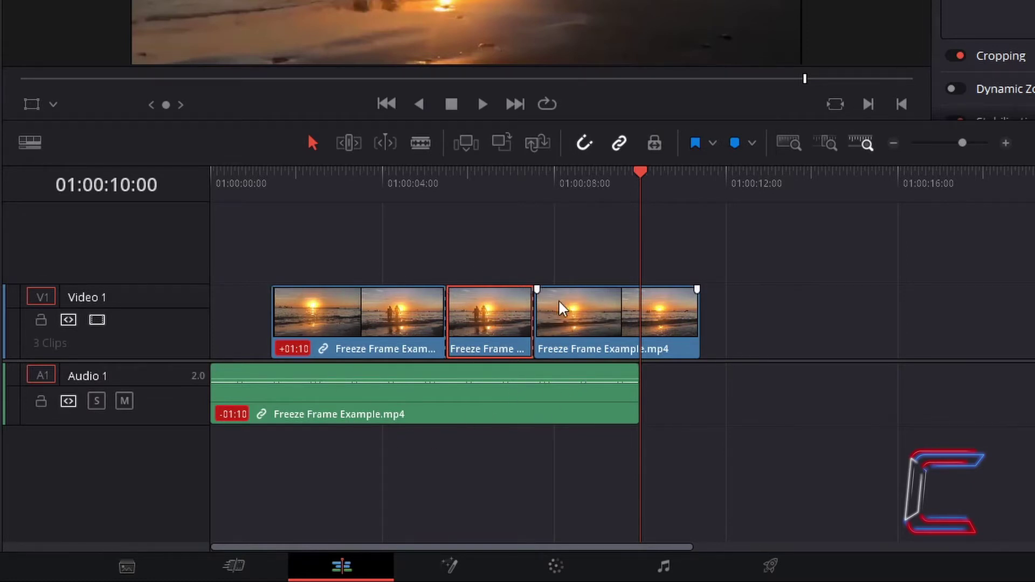
click(587, 322)
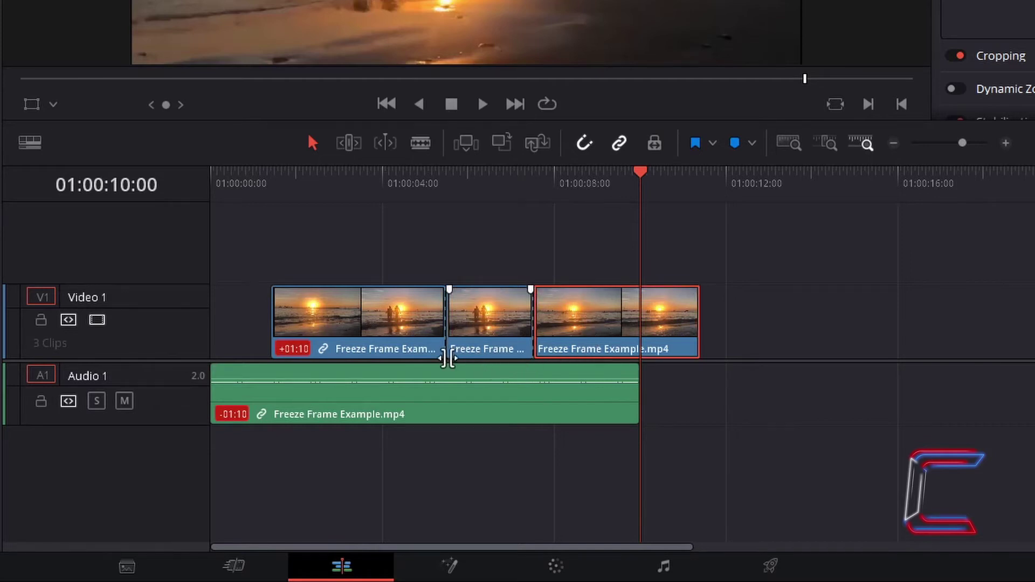
Step: Select all three Freeze Frame video pieces with the audio clip and open the Clip menu
click(371, 319)
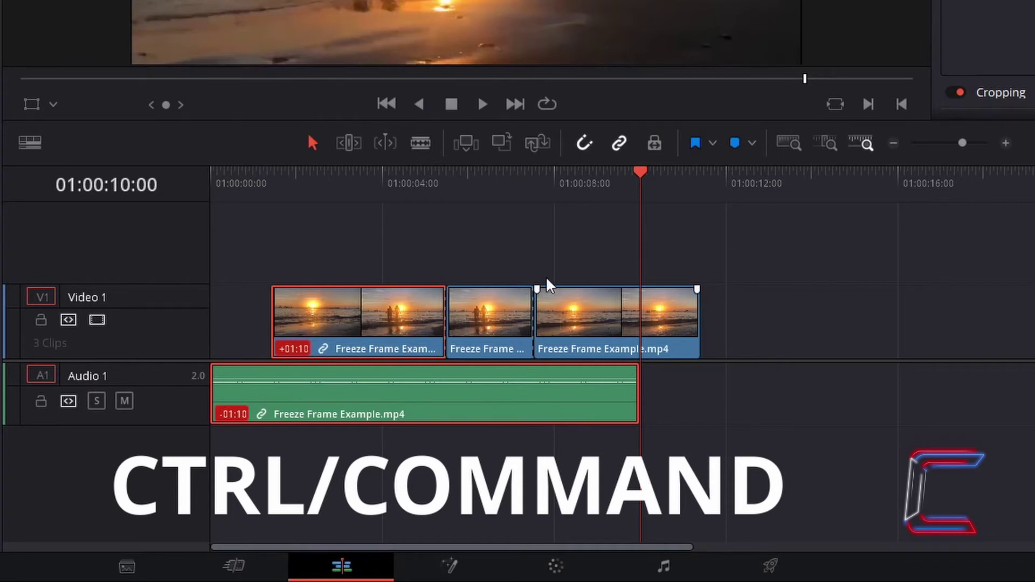
ctrl+click(515, 299)
ctrl+click(564, 300)
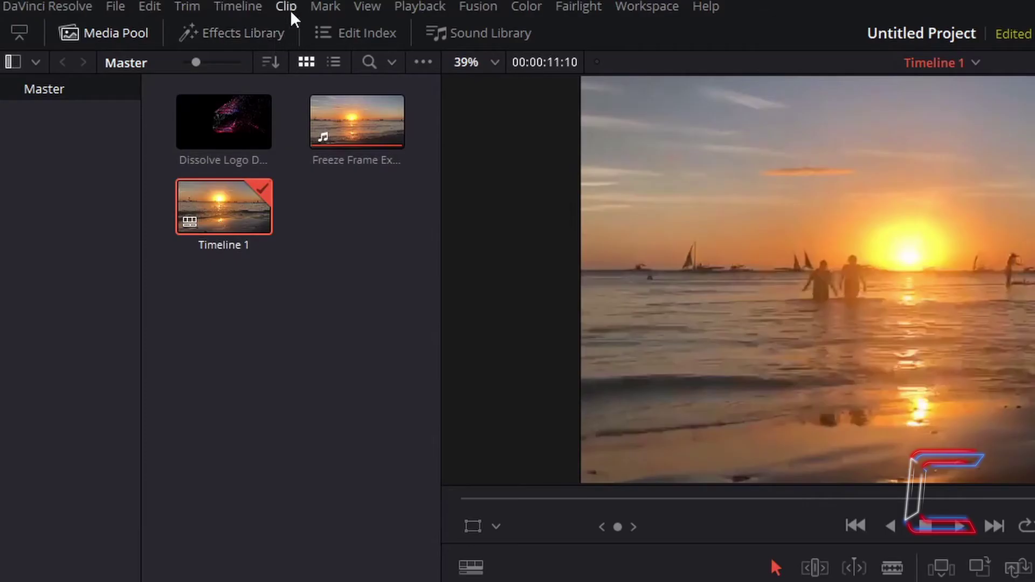
click(288, 7)
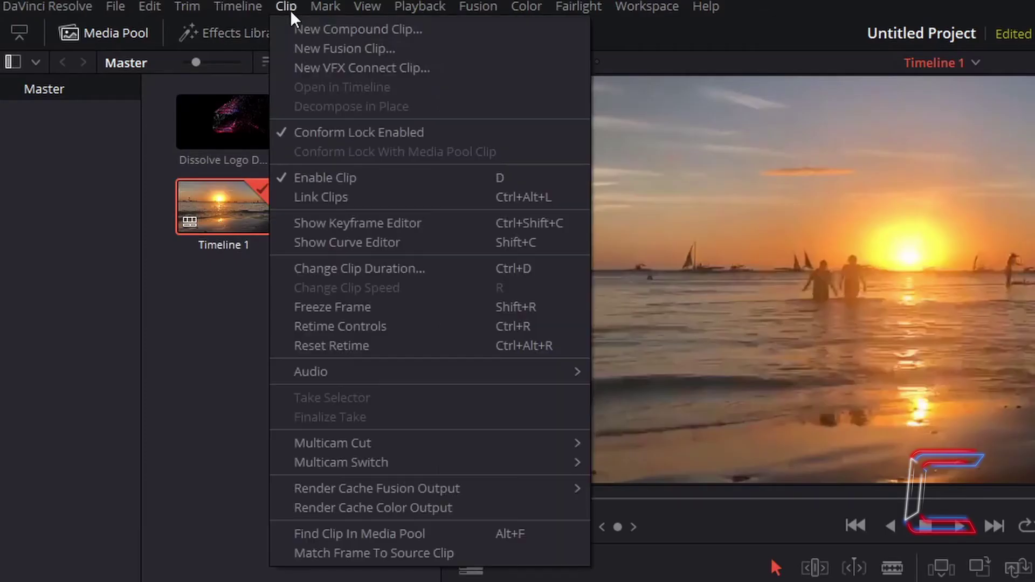
Step: Link the video pieces with the audio, test-drag the linked group, then unlink all clips
click(479, 203)
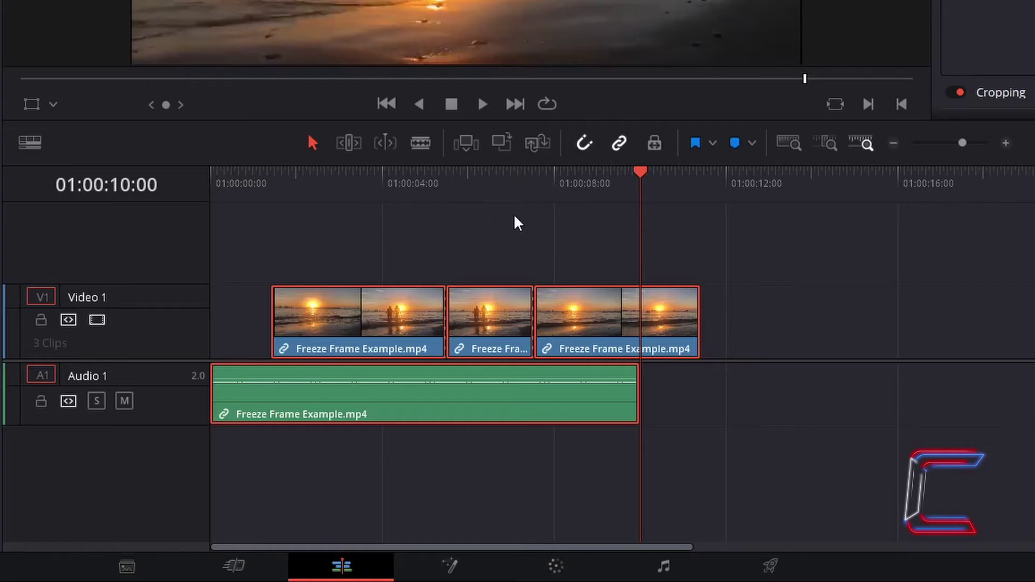
click(765, 279)
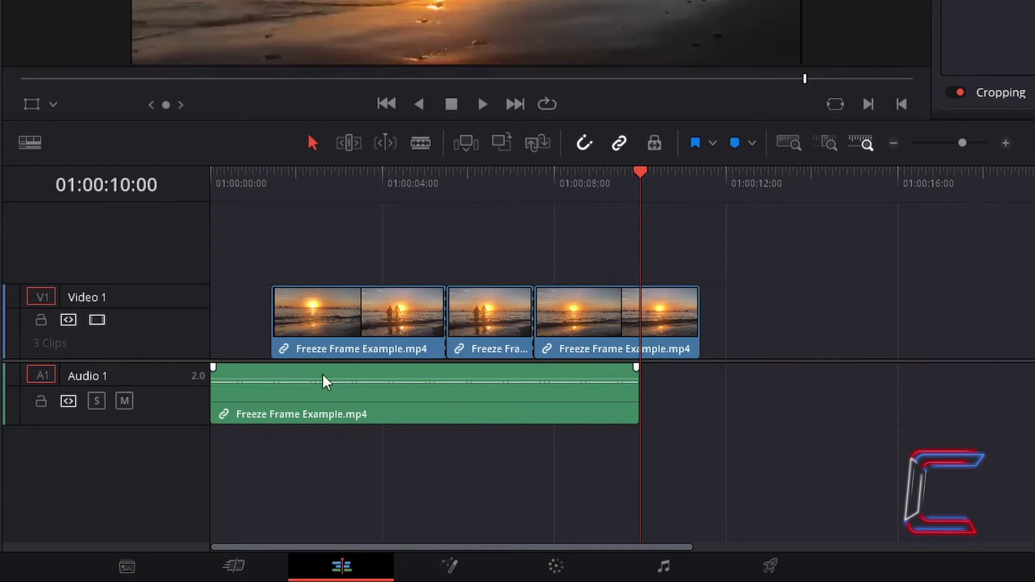
click(426, 399)
mouse_move(587, 323)
mouse_down()
mouse_move(636, 323)
mouse_move(563, 318)
mouse_move(572, 322)
mouse_up()
click(426, 393)
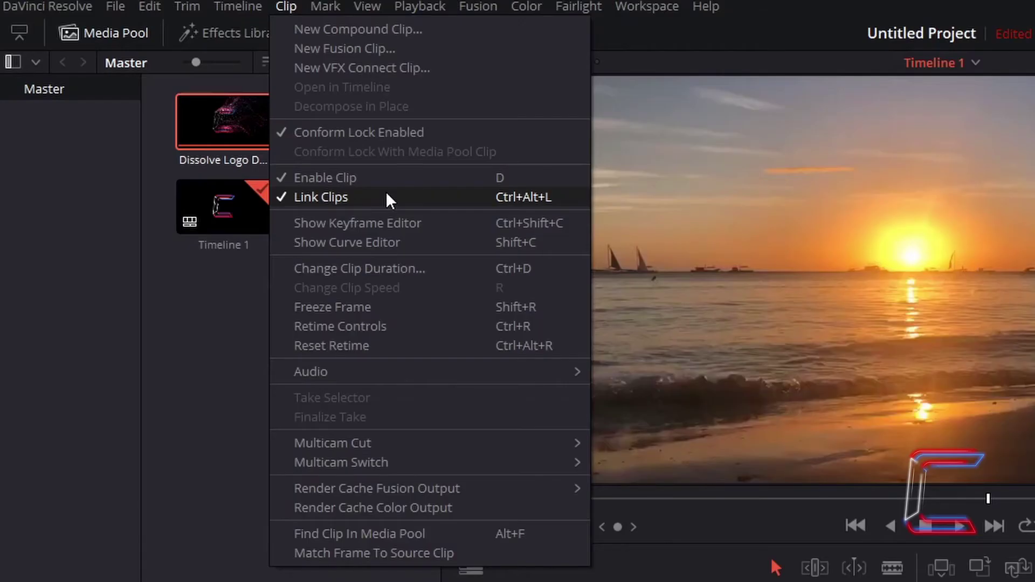
click(387, 195)
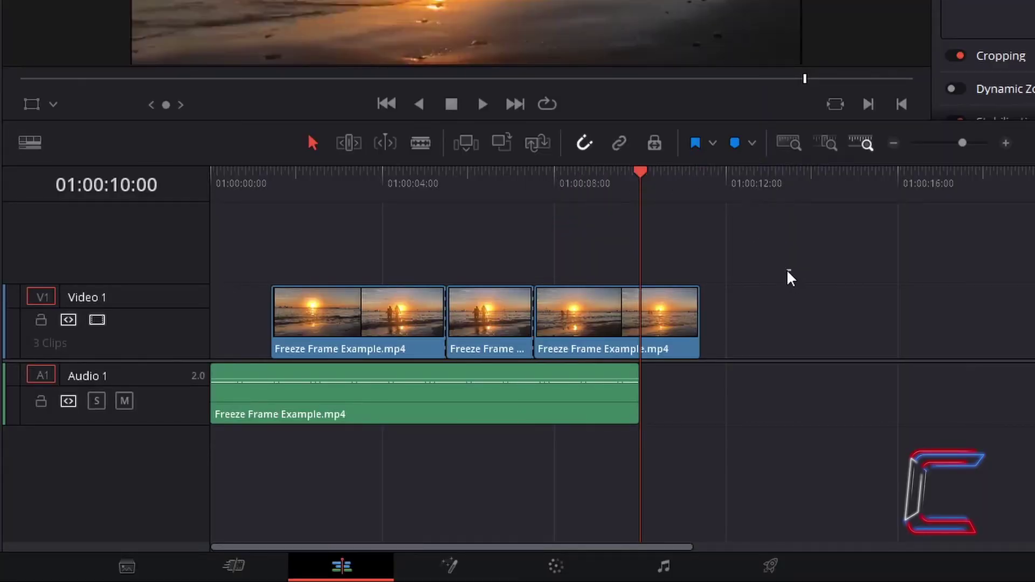
Step: Marquee-select the three Video 1 pieces, apply Link Clips, and drag the third piece
drag(789, 270, 345, 403)
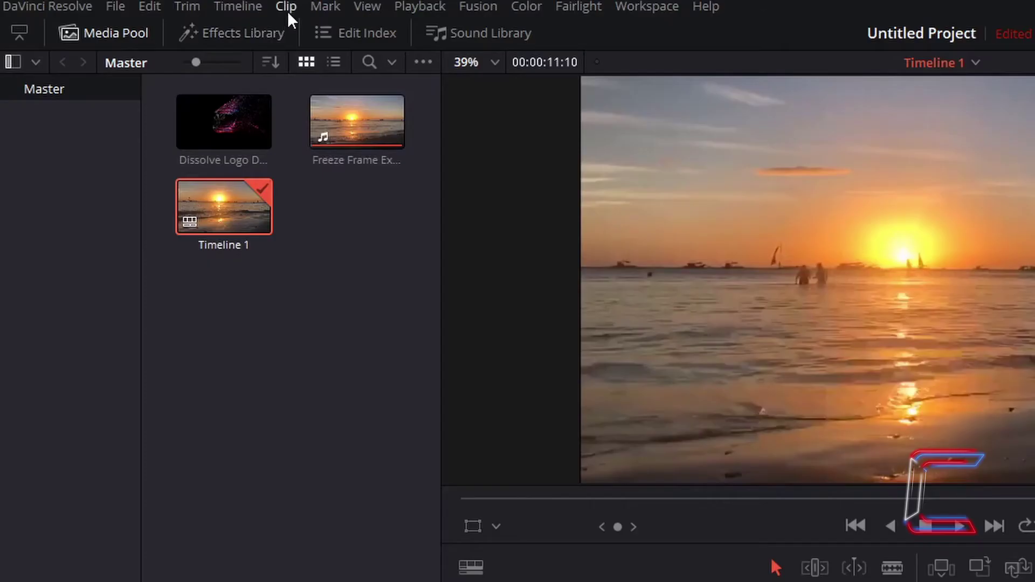
click(286, 6)
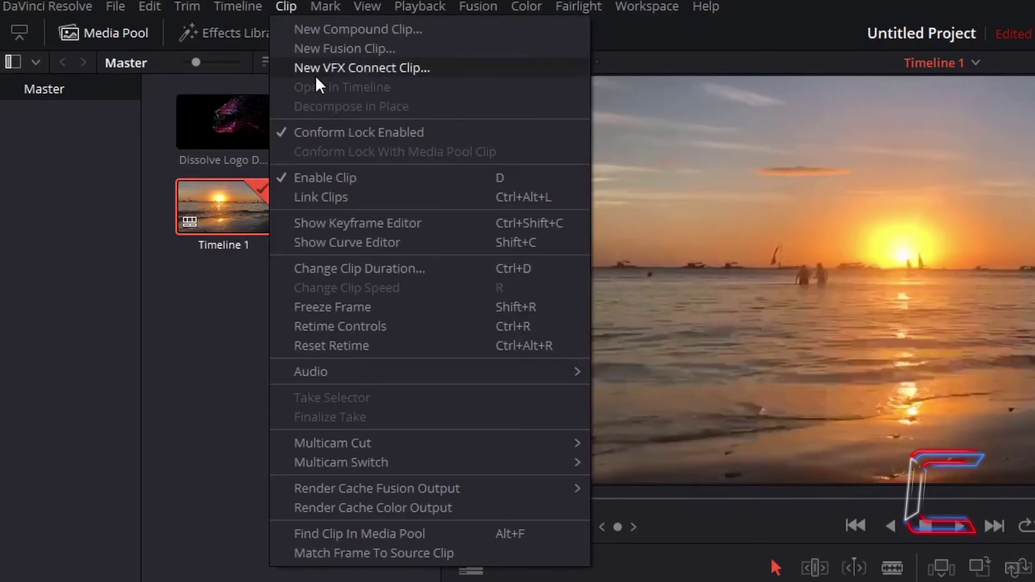
click(412, 198)
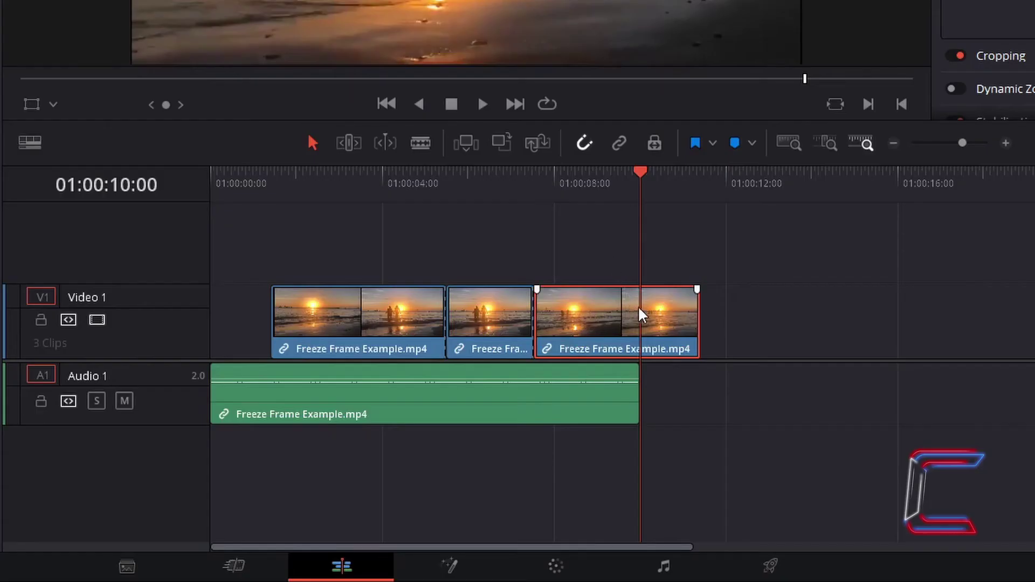
mouse_move(639, 308)
mouse_down()
mouse_move(660, 309)
mouse_move(627, 311)
mouse_move(671, 302)
mouse_move(618, 311)
mouse_move(661, 309)
mouse_move(635, 315)
mouse_up()
Step: Enable Linked Selection, select all clips with Ctrl+A, and drag them as one group
click(621, 147)
click(775, 304)
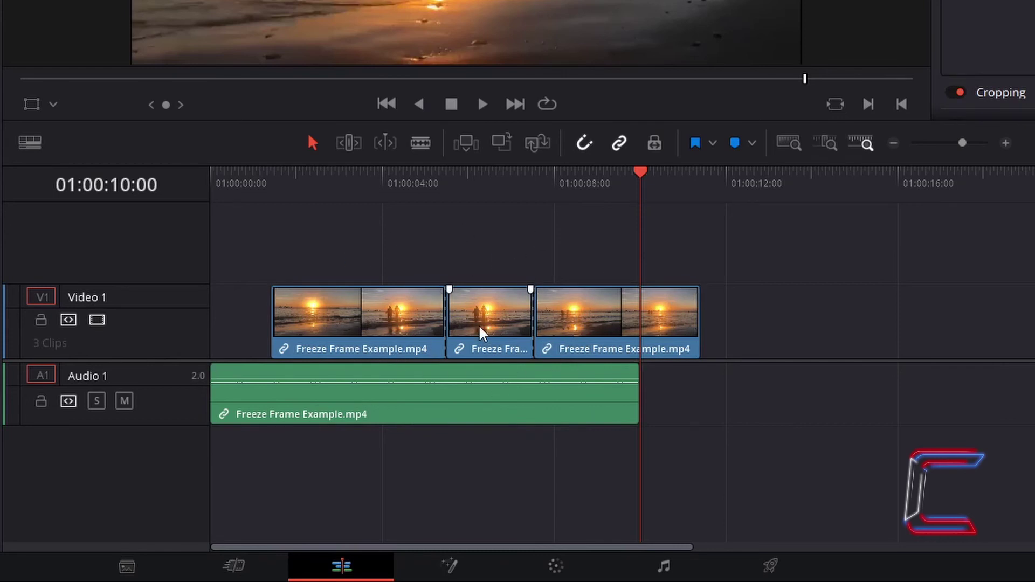
key(ctrl+a)
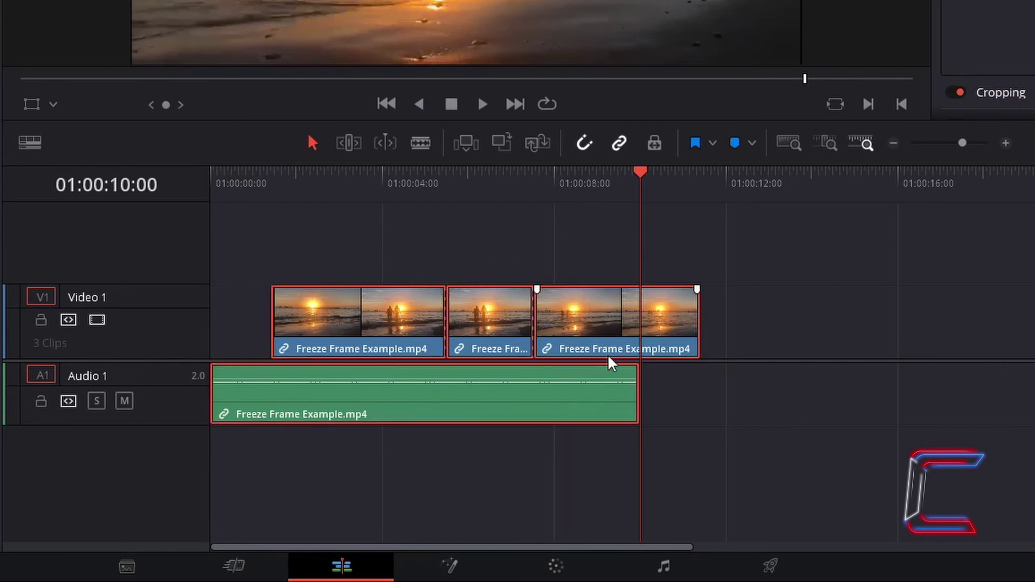
drag(371, 322, 403, 281)
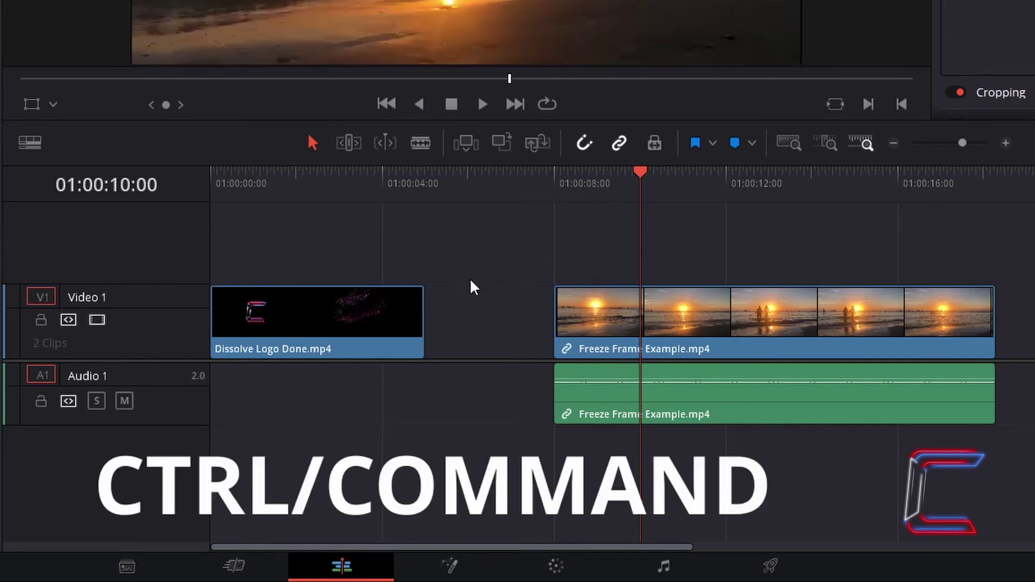
Step: Link Dissolve Logo Done.mp4 with the Freeze Frame Example.mp4 clips and drag to test them together
ctrl+click(356, 298)
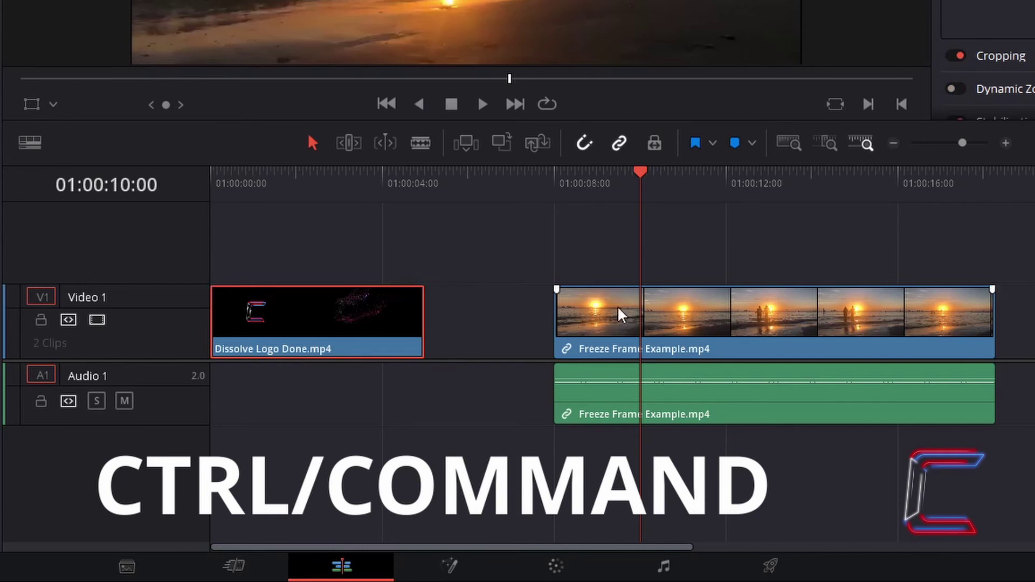
ctrl+click(616, 305)
click(286, 6)
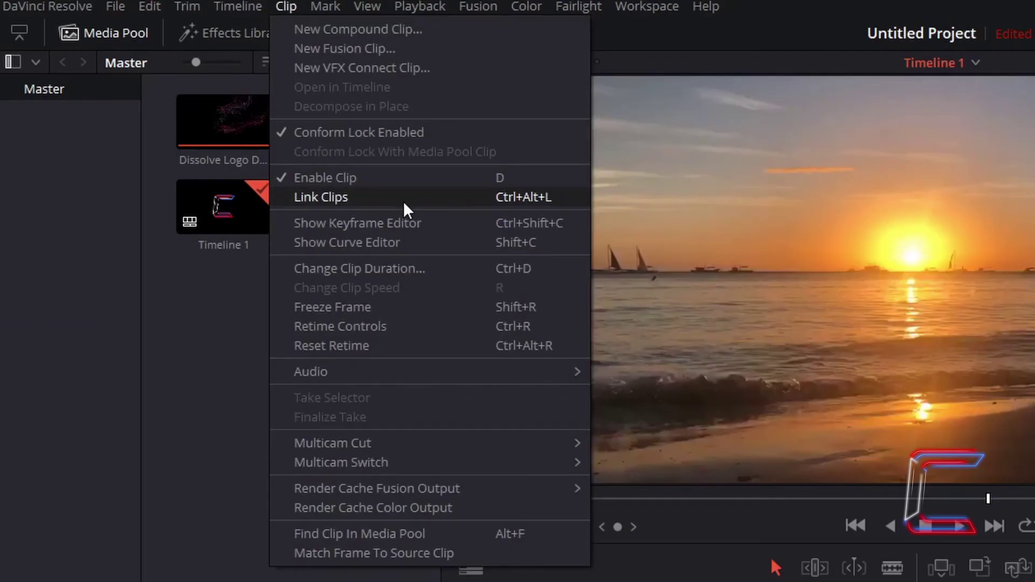
click(403, 201)
drag(757, 328, 726, 330)
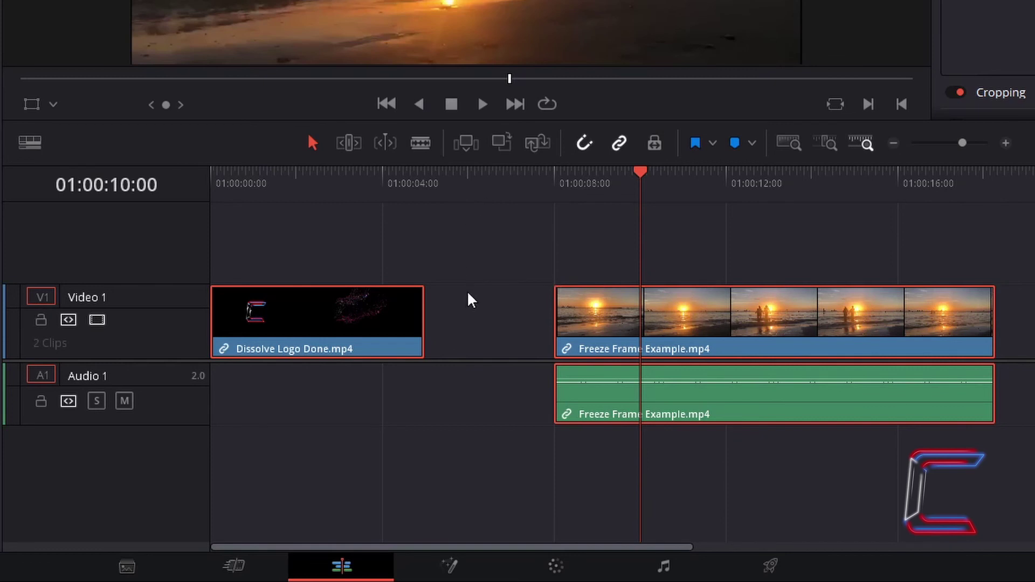
Step: Paste a copy of Dissolve Logo Done.mp4 onto Video 2, then select the linked logo clip
key(ctrl+v)
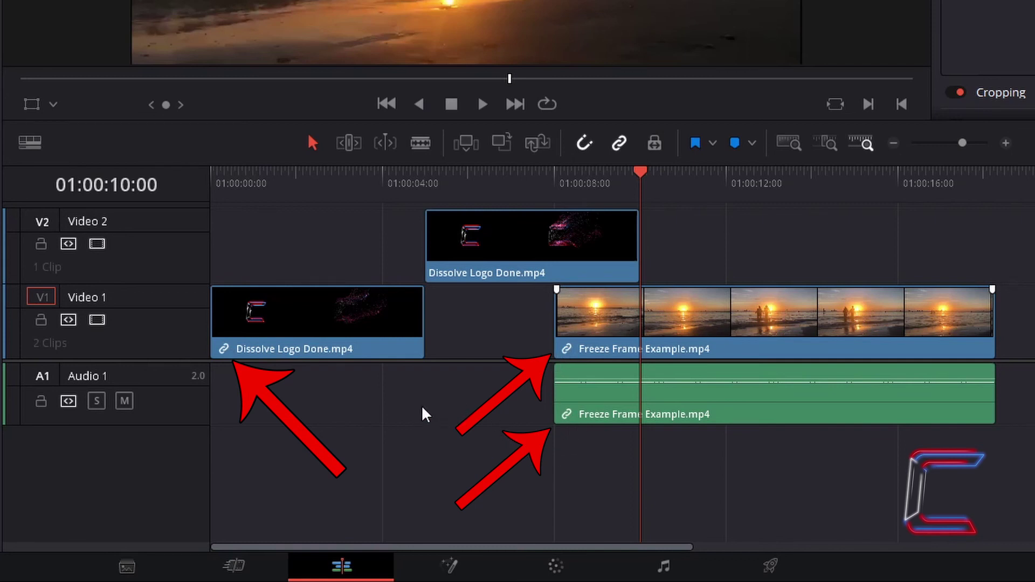
click(335, 332)
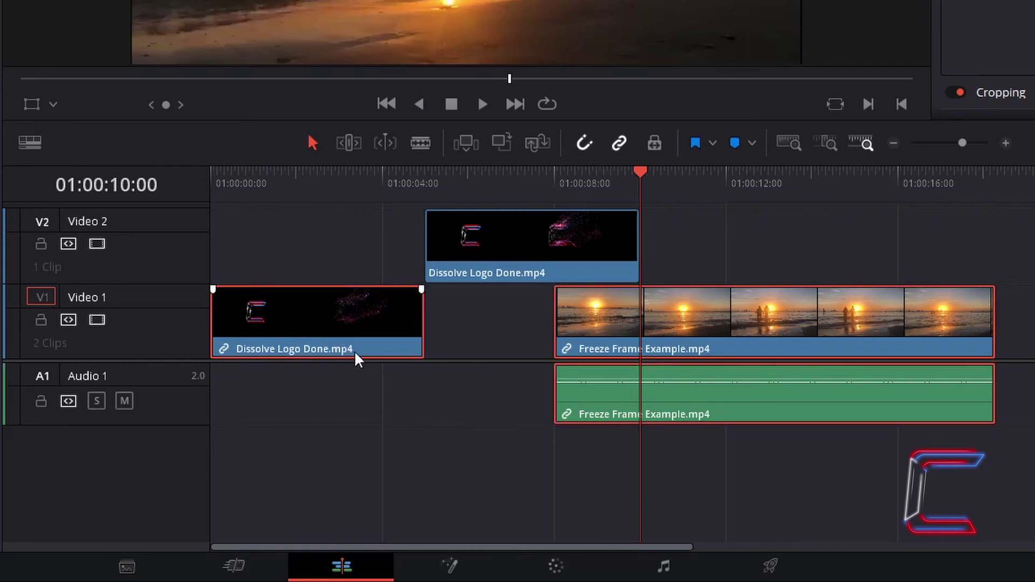